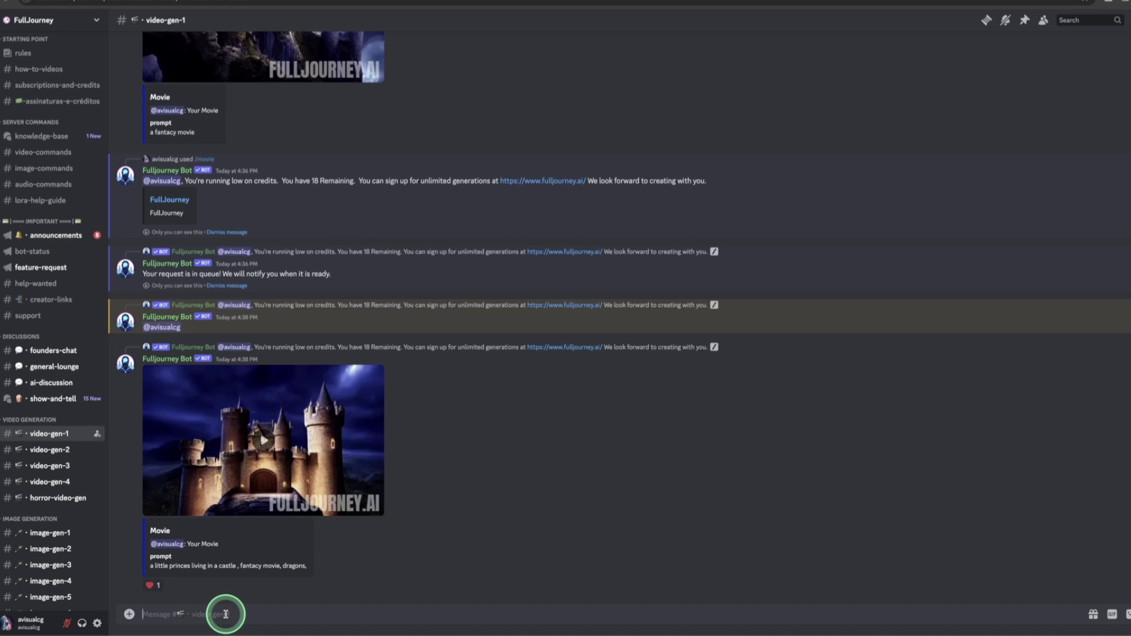
Scroll FullJourney's frequently used commands (/movie, /video, /lipspan, /lipsync), then clear the slash.
{"action": "type", "text": "/"}
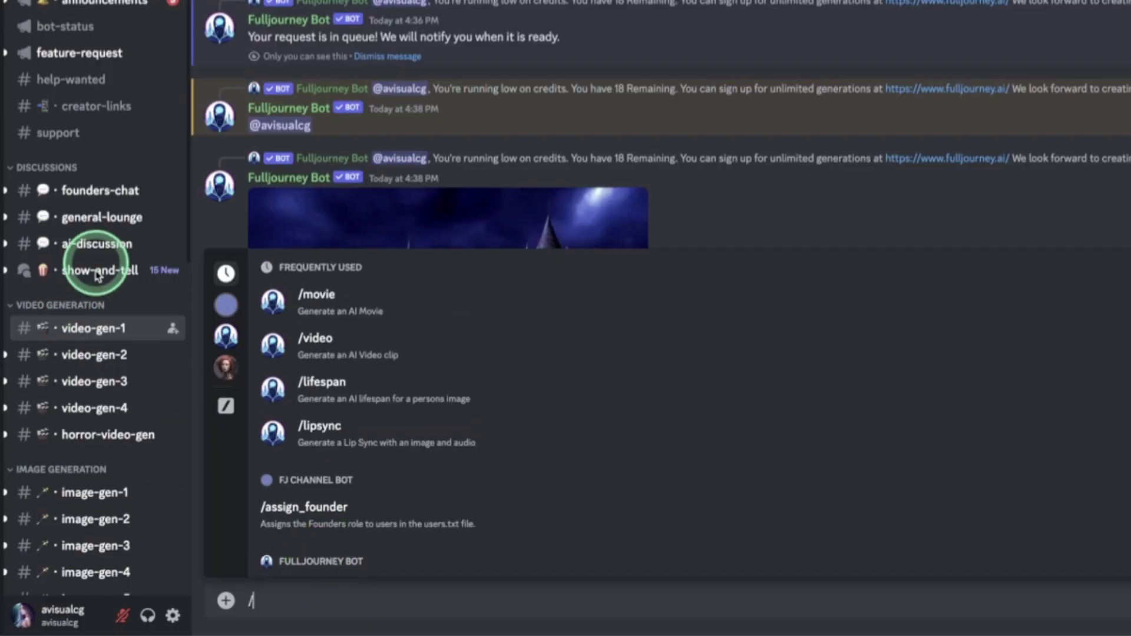
{"action": "left_click", "coordinate": [54, 121]}
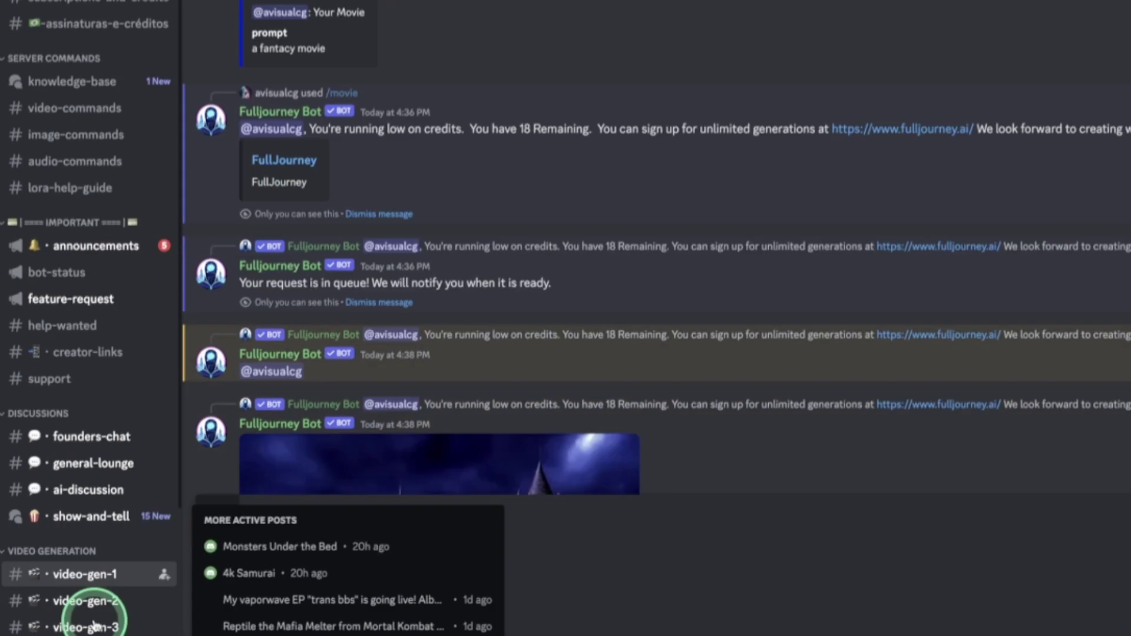
{"action": "type", "text": "/"}
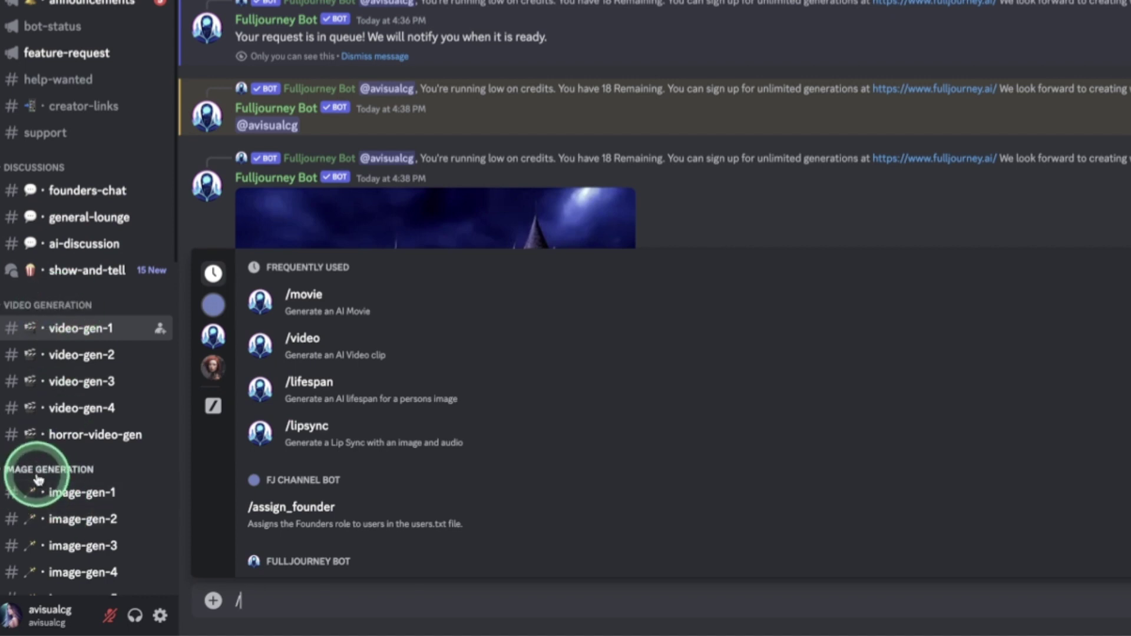
{"action": "scroll", "coordinate": [59, 474], "scroll_direction": "down", "scroll_amount": 1}
{"action": "scroll", "coordinate": [61, 475], "scroll_direction": "down", "scroll_amount": 5}
{"action": "scroll", "coordinate": [59, 523], "scroll_direction": "up", "scroll_amount": 4}
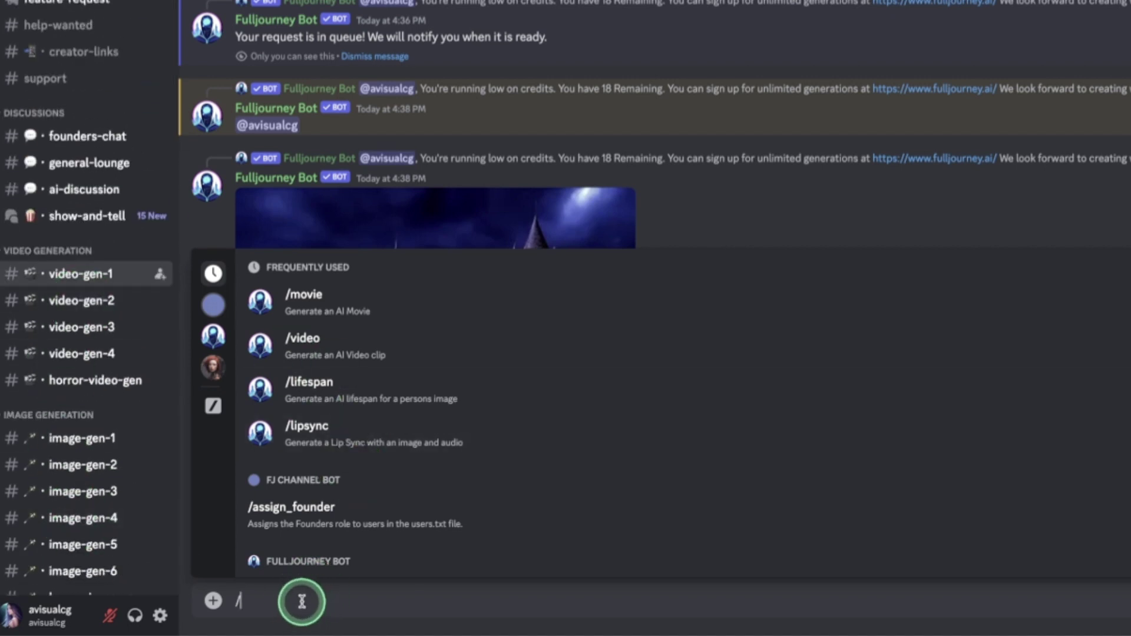
{"action": "key", "text": "BackSpace"}
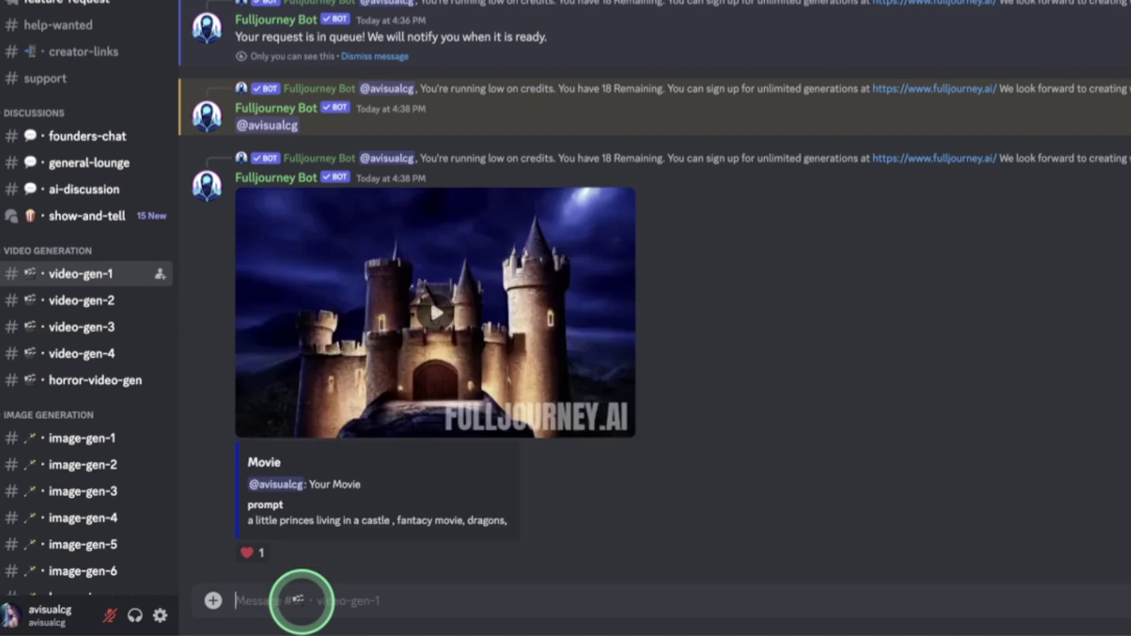
Scroll FullJourney's command list past Frequently Used to /lipsync, /change, /describe, then dismiss it.
{"action": "type", "text": "/"}
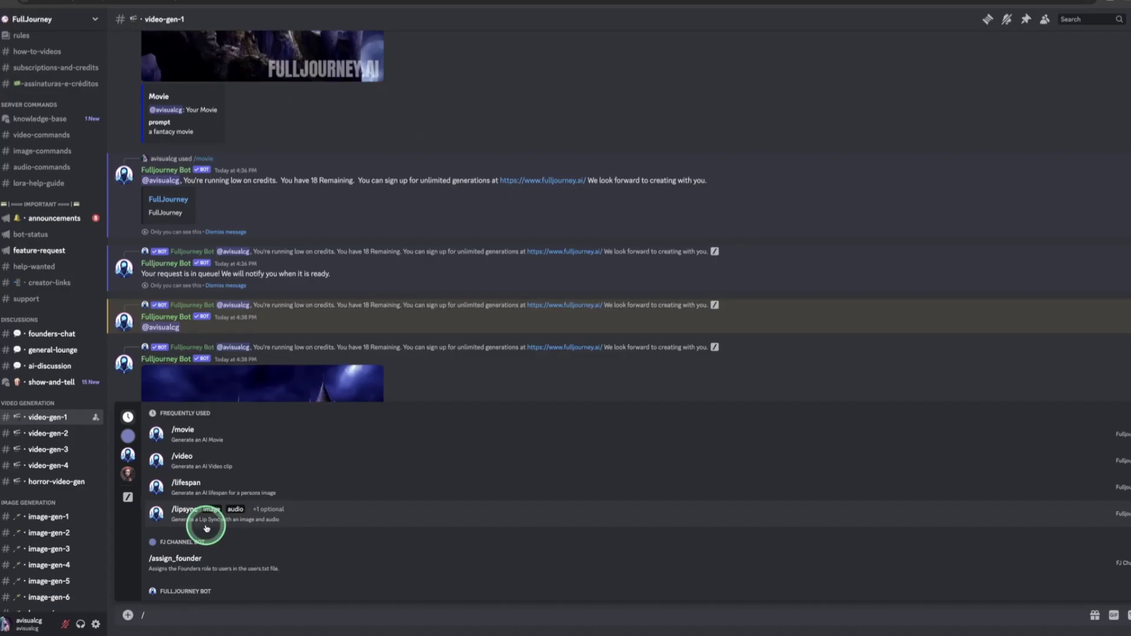
{"action": "scroll", "coordinate": [207, 528], "scroll_direction": "down", "scroll_amount": 5}
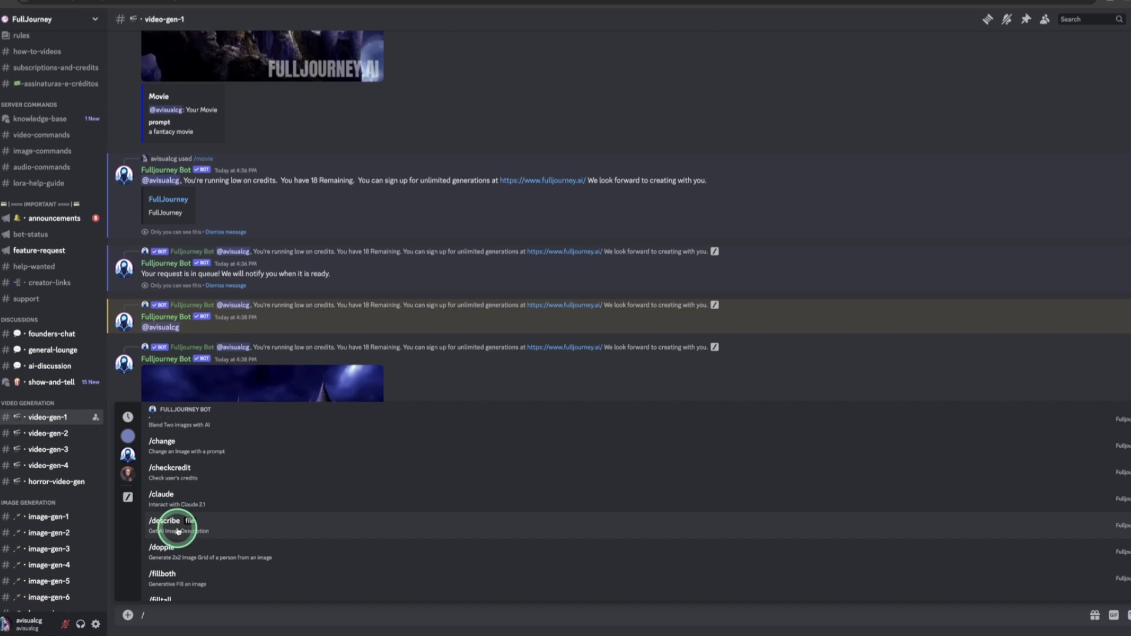
{"action": "left_click", "coordinate": [410, 107]}
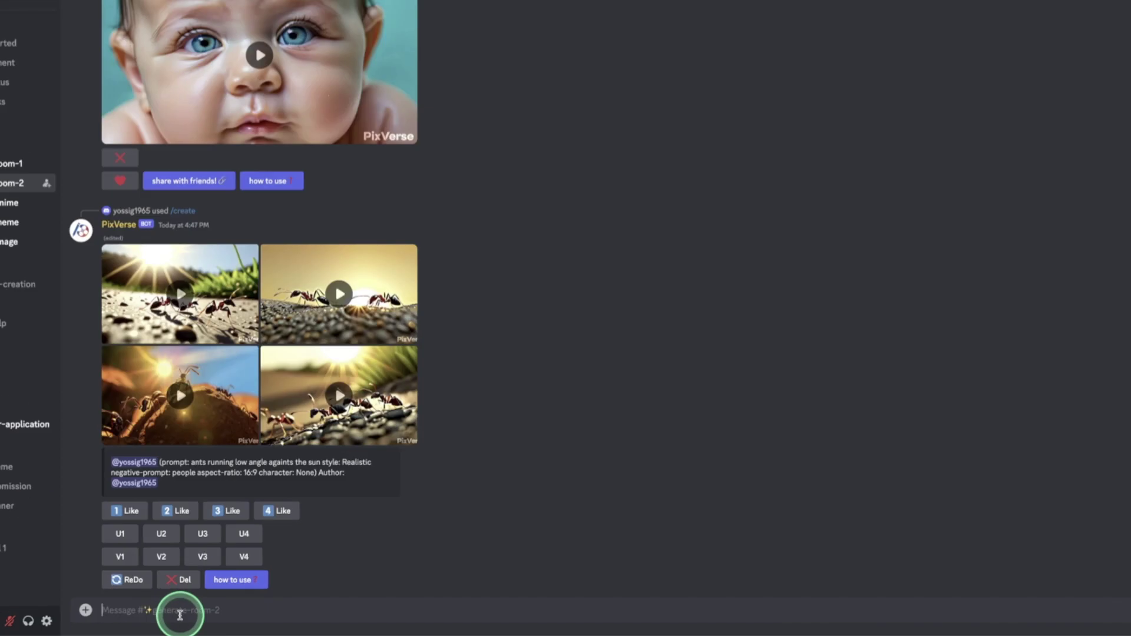
Enter /create in PixVerse's generate-room-2 and choose the /create text-to-video command.
{"action": "type", "text": "/"}
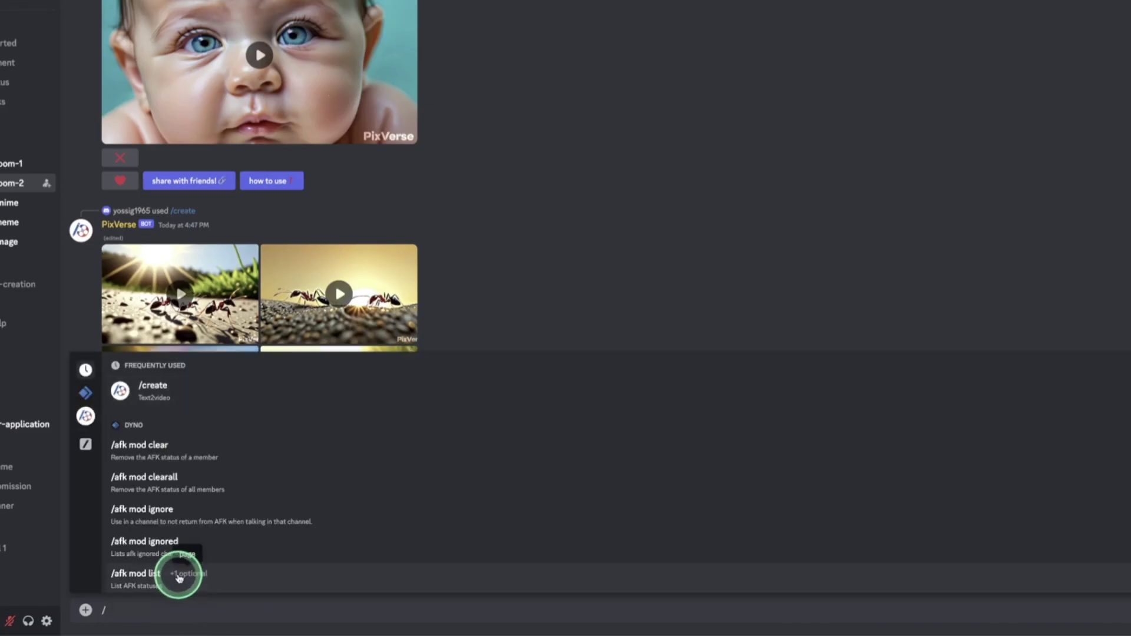
{"action": "type", "text": "create"}
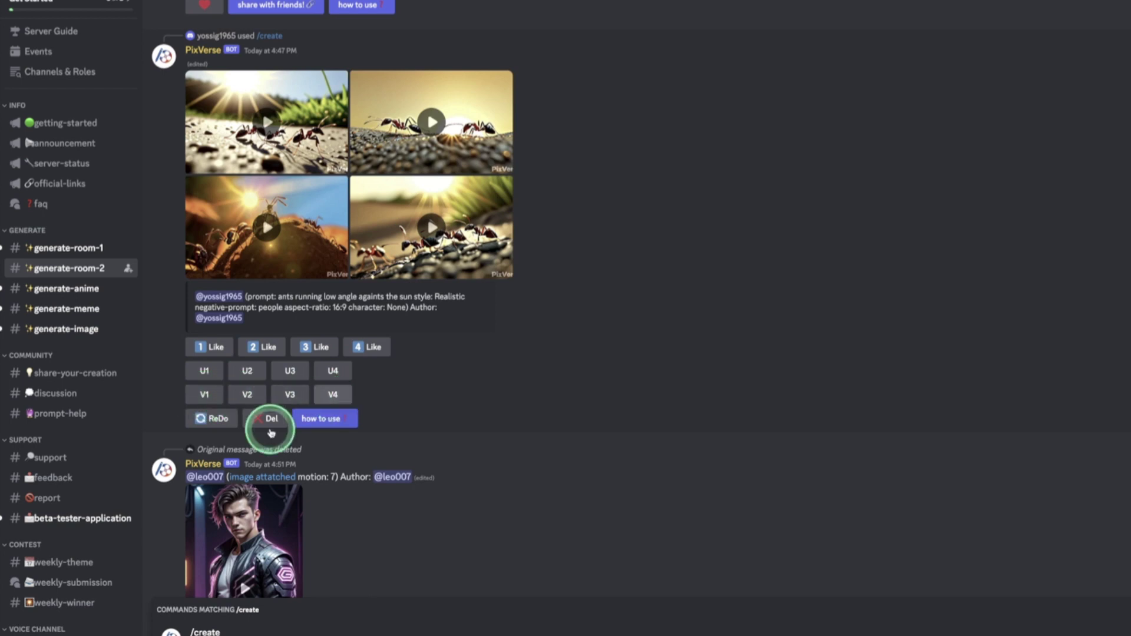
{"action": "left_click", "coordinate": [218, 632]}
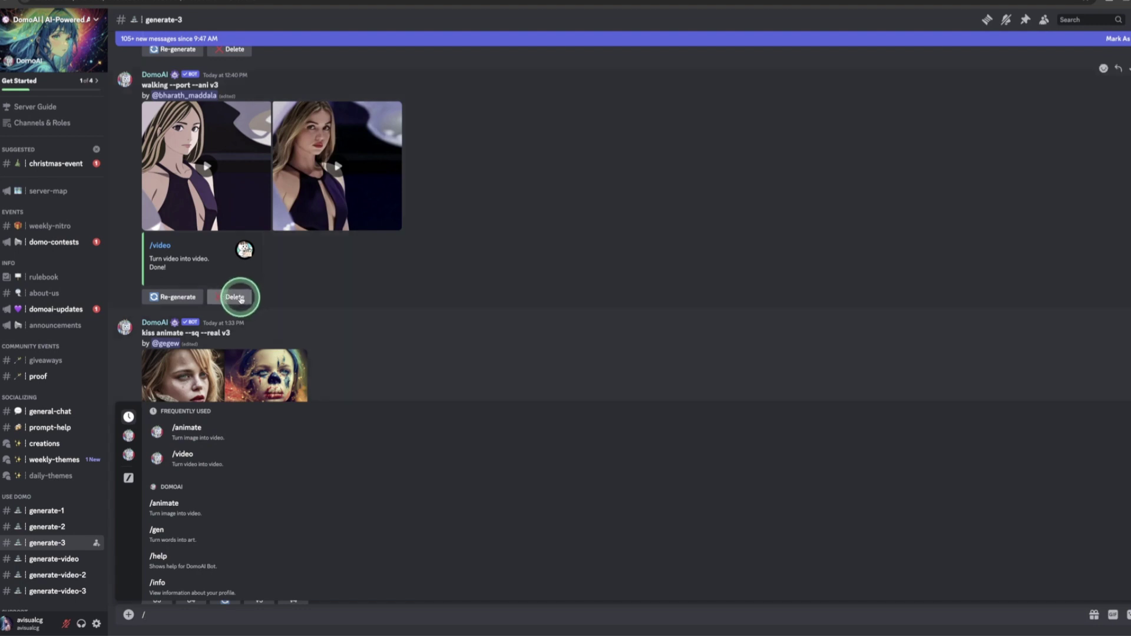
Browse DomoAI's sidebar channels, previewing their threads.
{"action": "scroll", "coordinate": [21, 386], "scroll_direction": "down", "scroll_amount": 5}
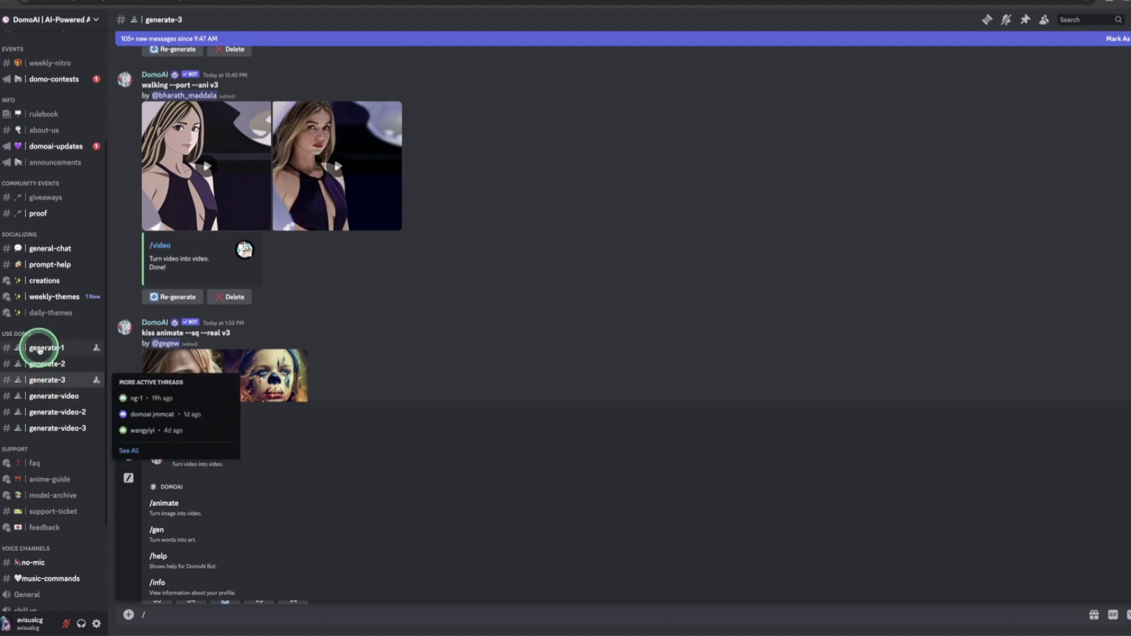
{"action": "mouse_move", "coordinate": [50, 410]}
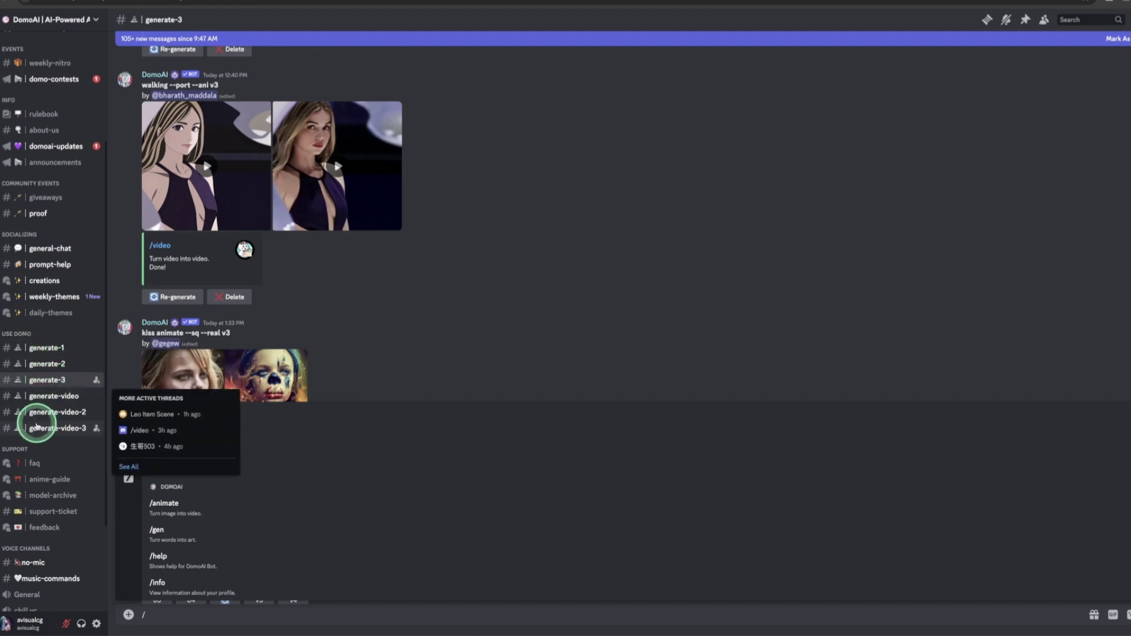
{"action": "mouse_move", "coordinate": [86, 432]}
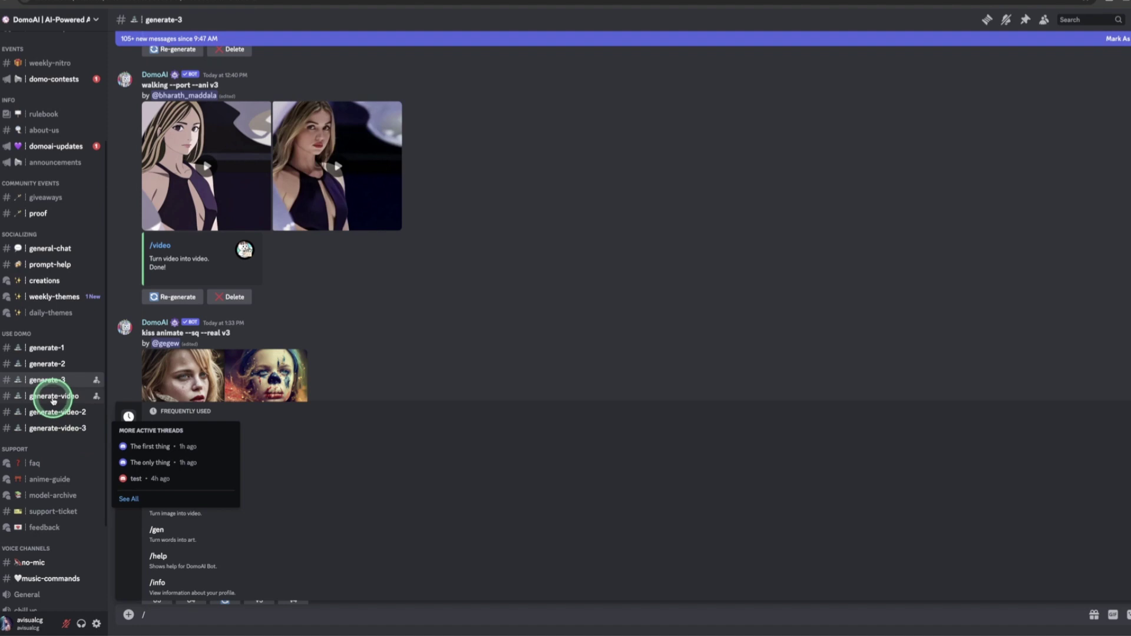
{"action": "mouse_move", "coordinate": [53, 456]}
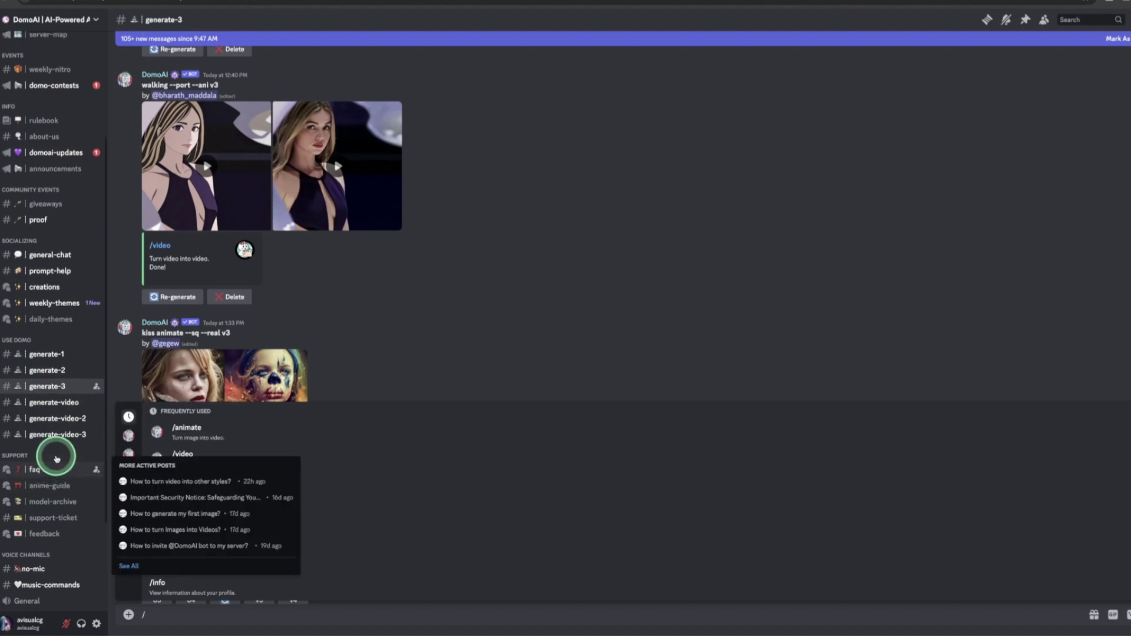
{"action": "scroll", "coordinate": [55, 474], "scroll_direction": "up", "scroll_amount": 2}
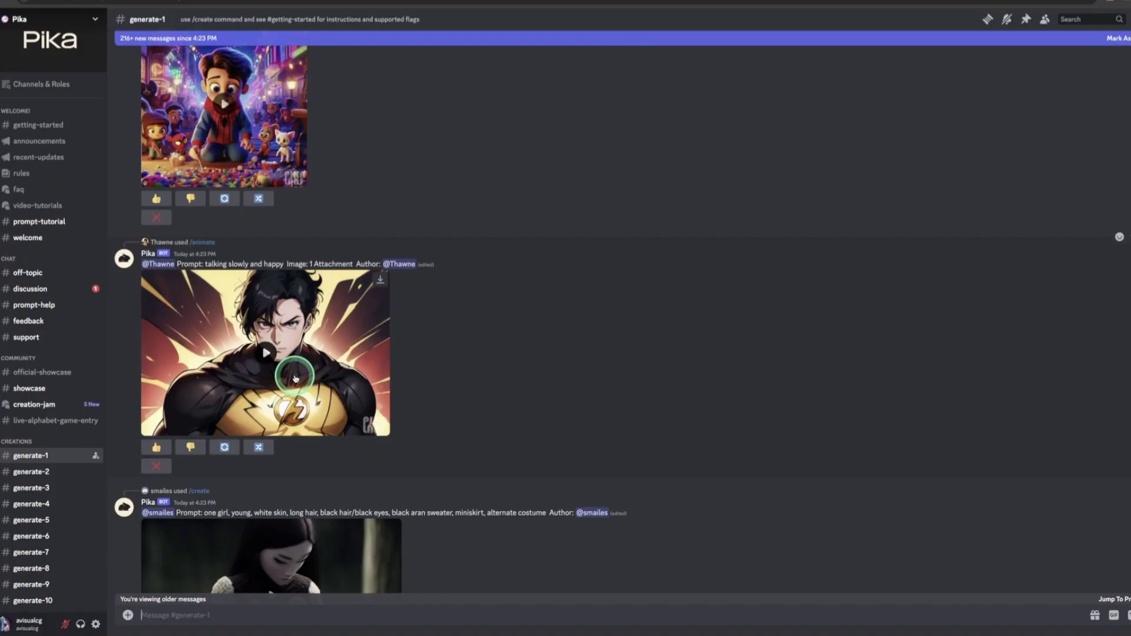
Scroll through the Pika bot's generated videos in #generate-1.
{"action": "scroll", "coordinate": [296, 378], "scroll_direction": "down", "scroll_amount": 2}
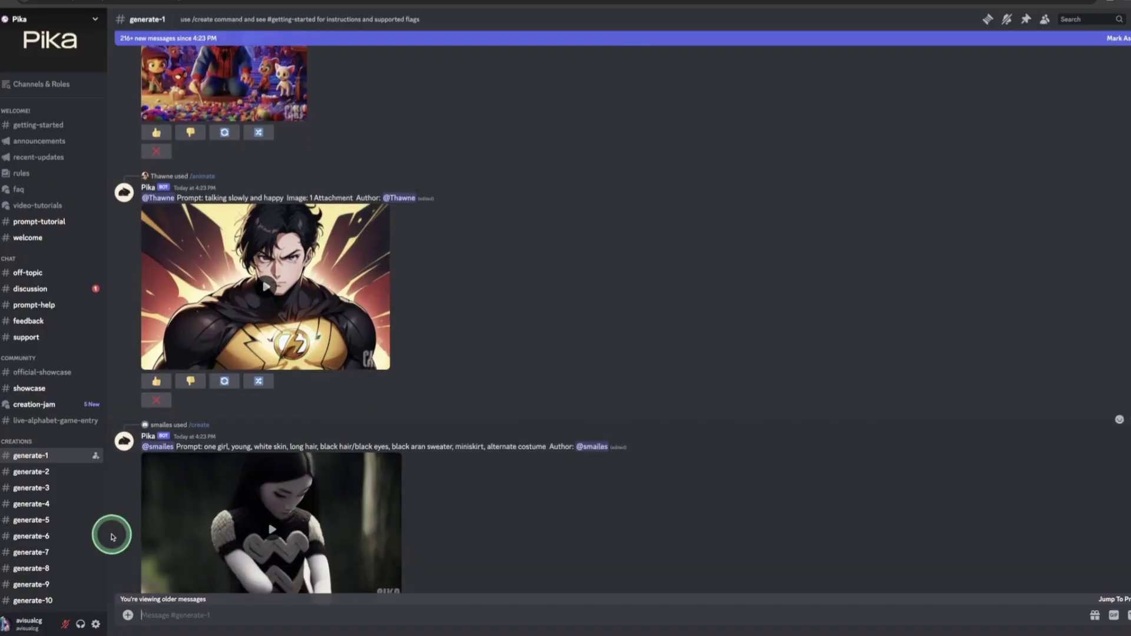